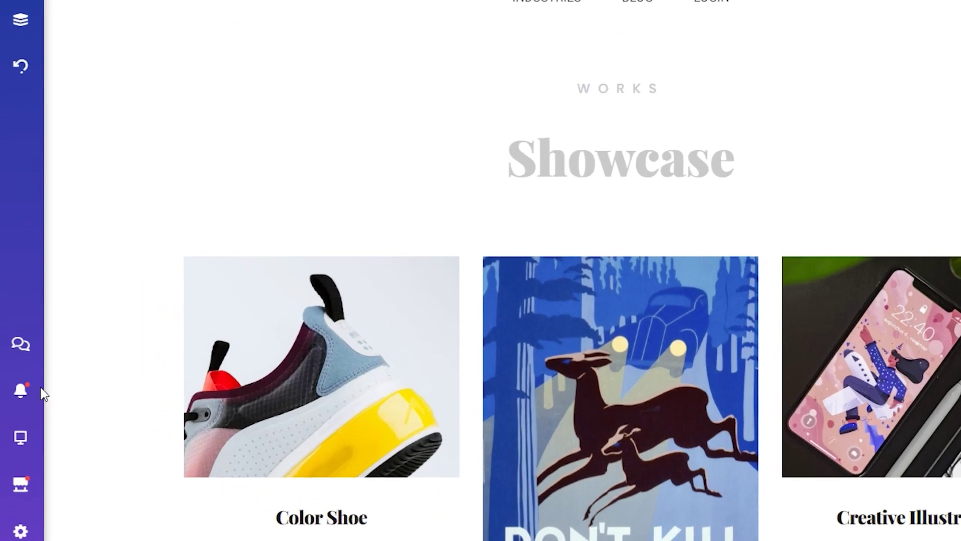
# Step: Find the 'Your contrast ratio is low' issue in Insights and open its flagged text block
pyautogui.moveTo(40, 393)
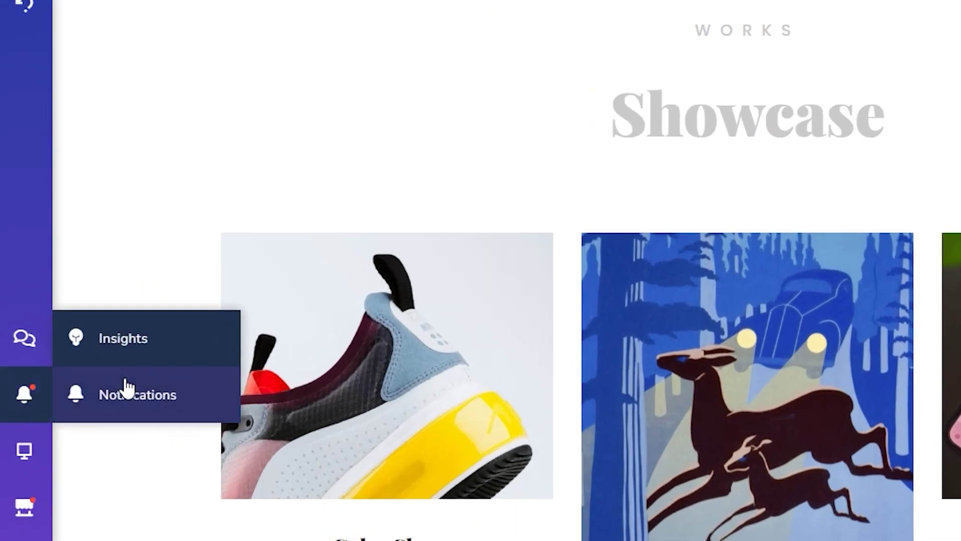
pyautogui.click(156, 356)
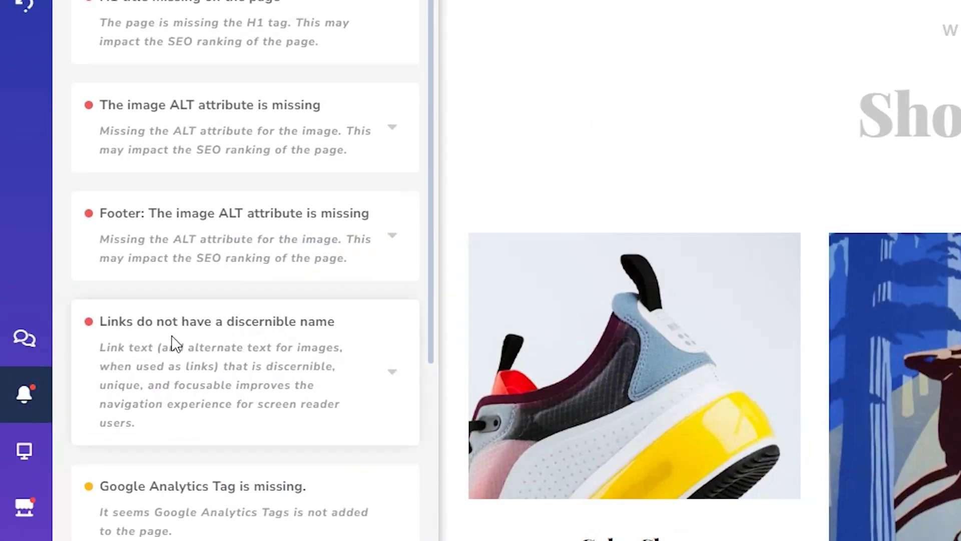
pyautogui.scroll(-5, 320, 146)
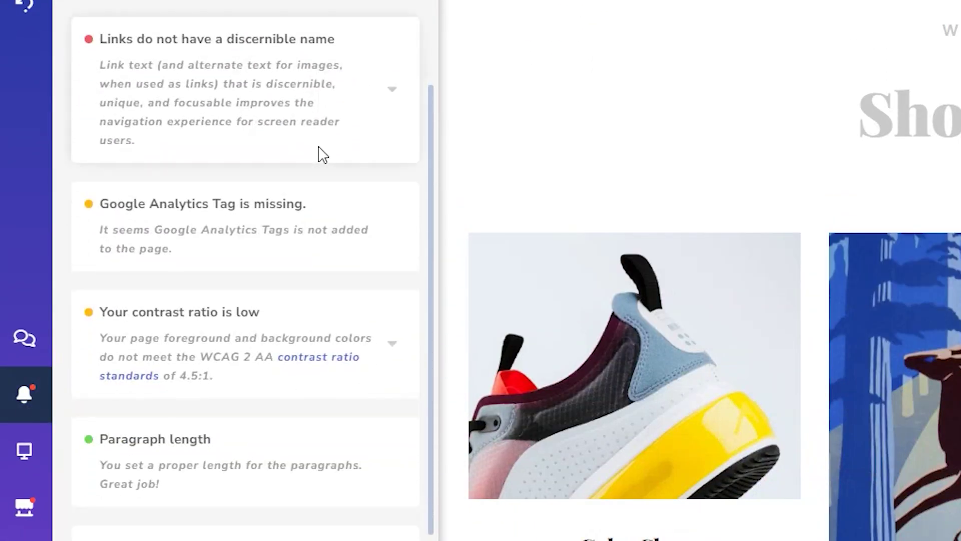
pyautogui.click(368, 333)
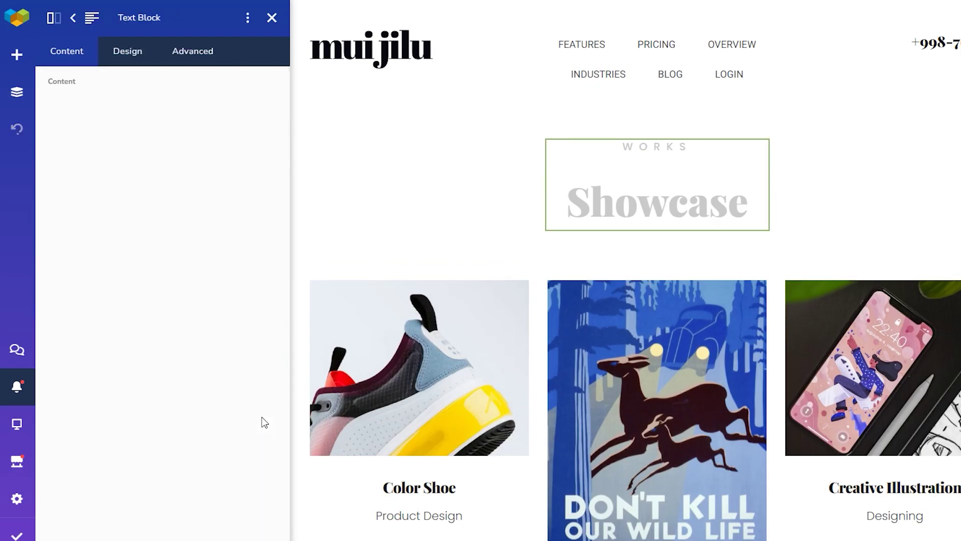
pyautogui.click(260, 419)
# Step: Recolour the WORKS and Showcase heading text dark, then return to Insights
pyautogui.moveTo(251, 298); pyautogui.dragTo(98, 233)
pyautogui.click(260, 182)
pyautogui.click(293, 199)
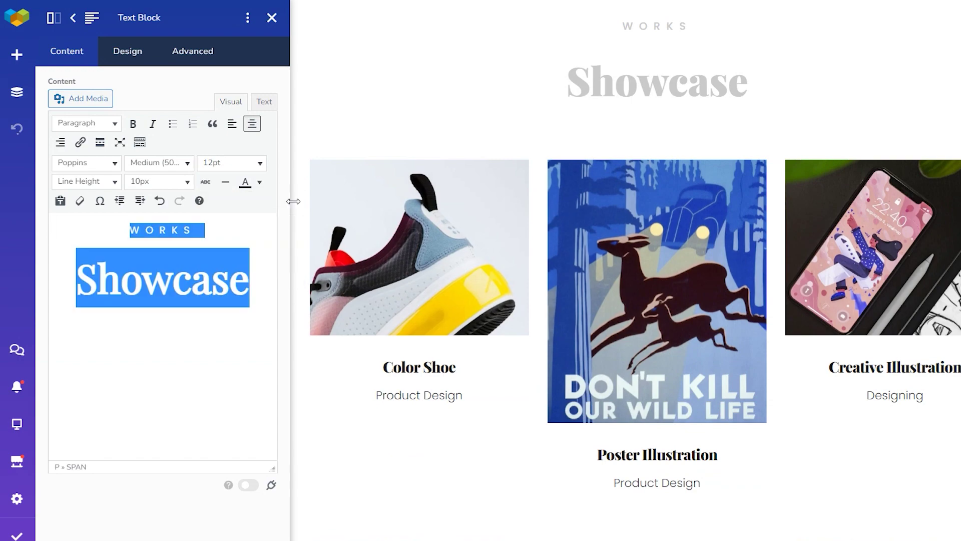
pyautogui.click(182, 331)
pyautogui.moveTo(11, 398)
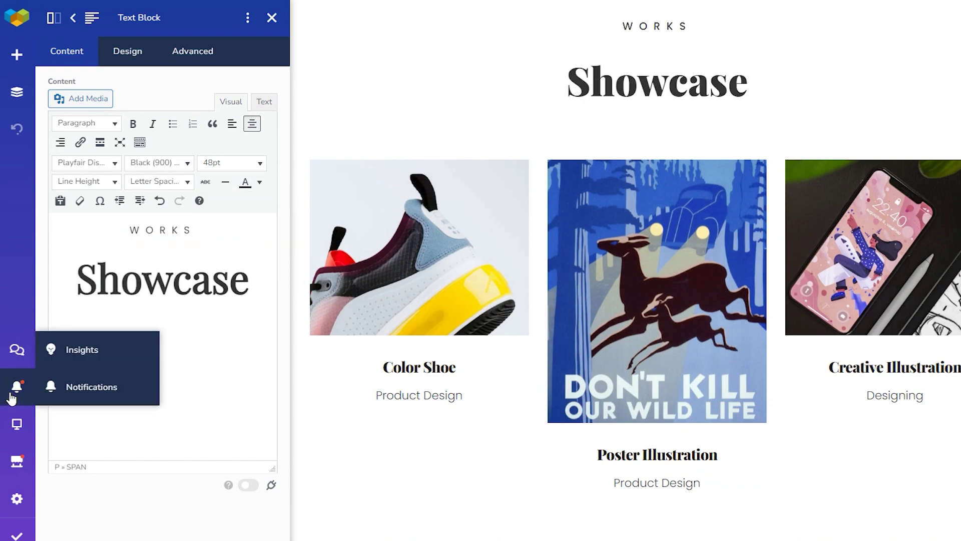
pyautogui.click(75, 349)
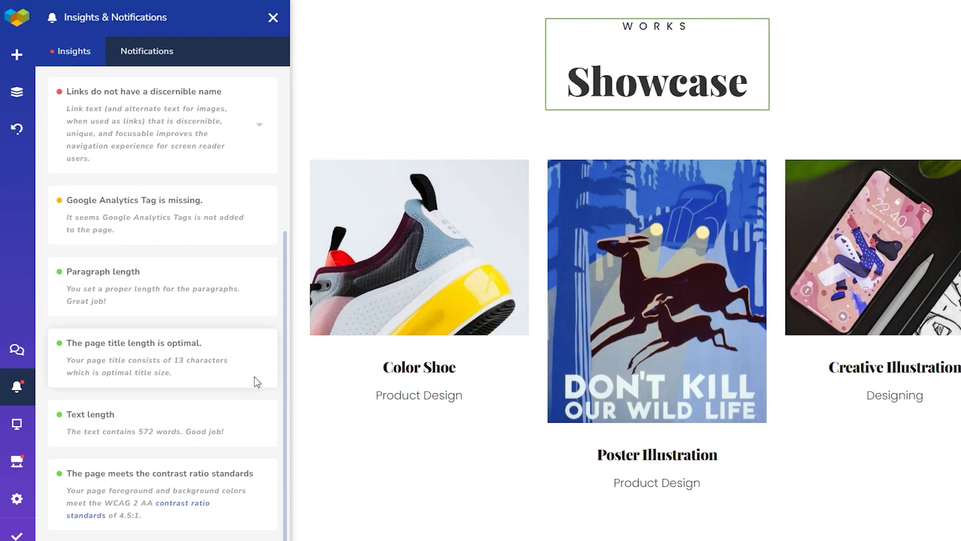
# Step: Review which page and footer images are missing alt text in Insights
pyautogui.scroll(5, 254, 376)
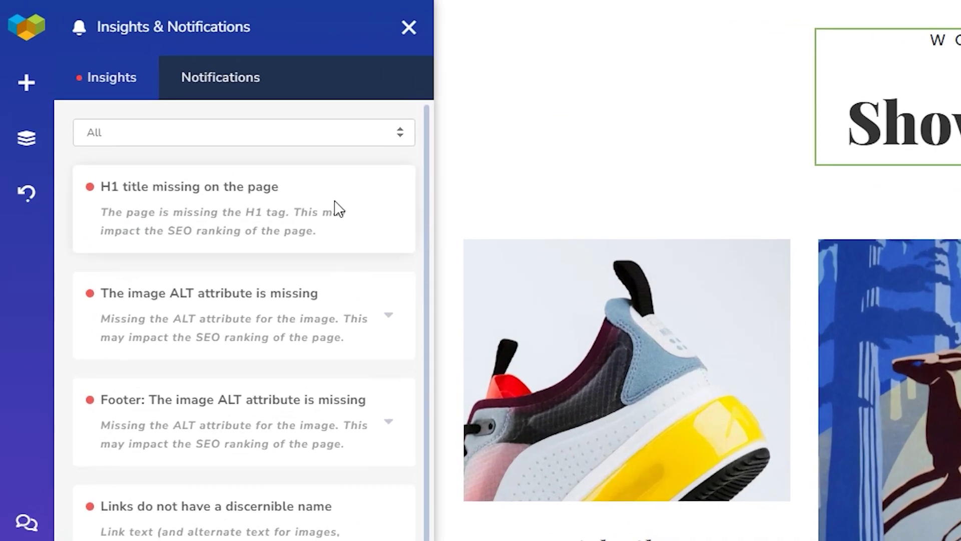
pyautogui.click(388, 317)
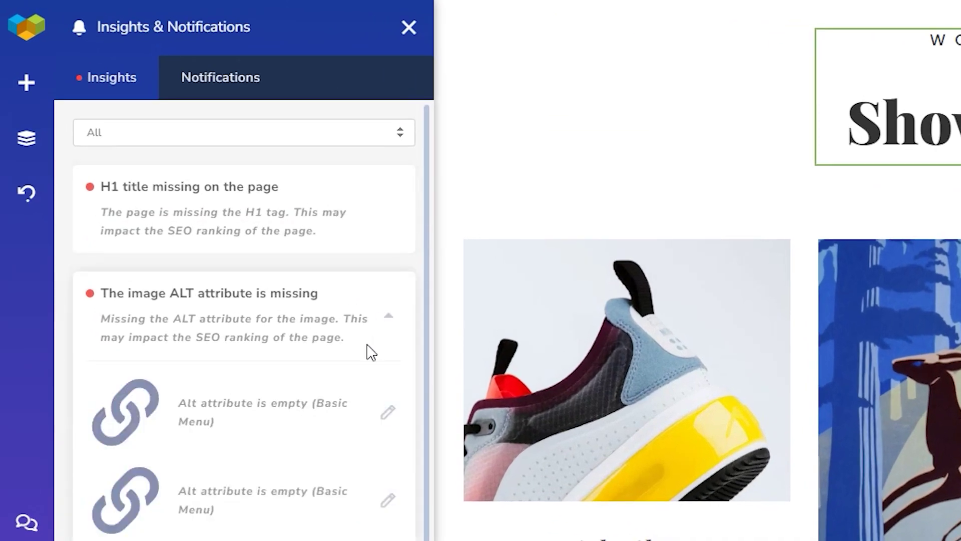
pyautogui.click(388, 317)
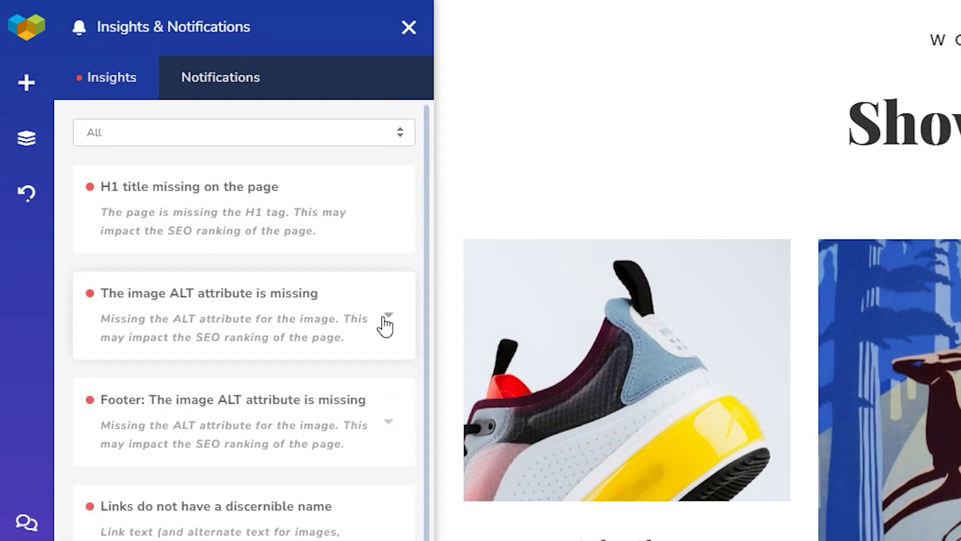
pyautogui.click(395, 417)
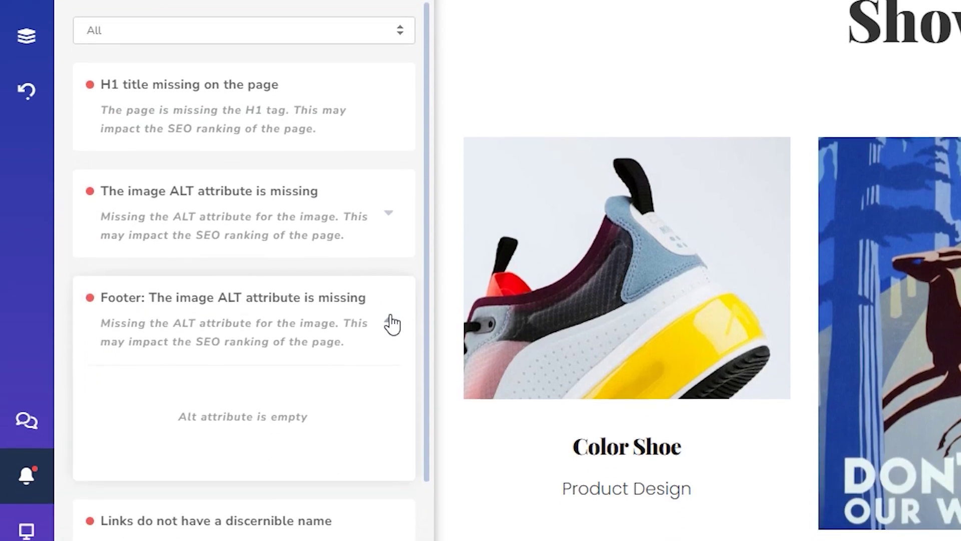
pyautogui.click(390, 323)
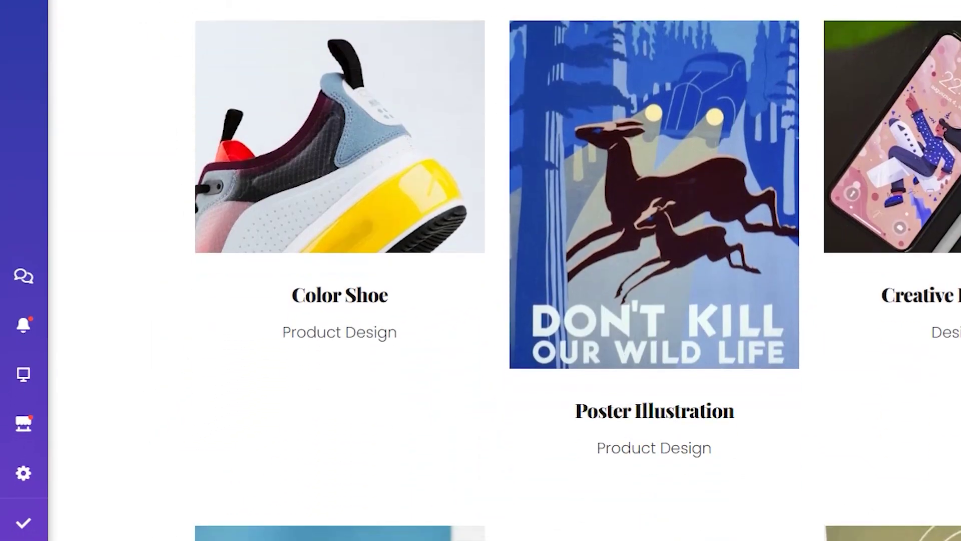
# Step: Expand Custom Attributes under the Color Shoe image's Advanced settings
pyautogui.moveTo(315, 159)
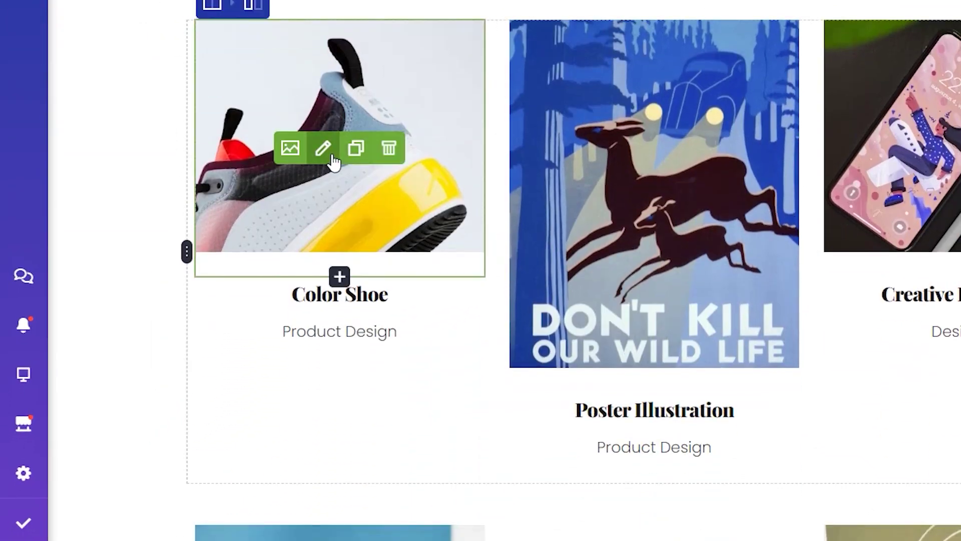
pyautogui.click(324, 149)
pyautogui.click(254, 76)
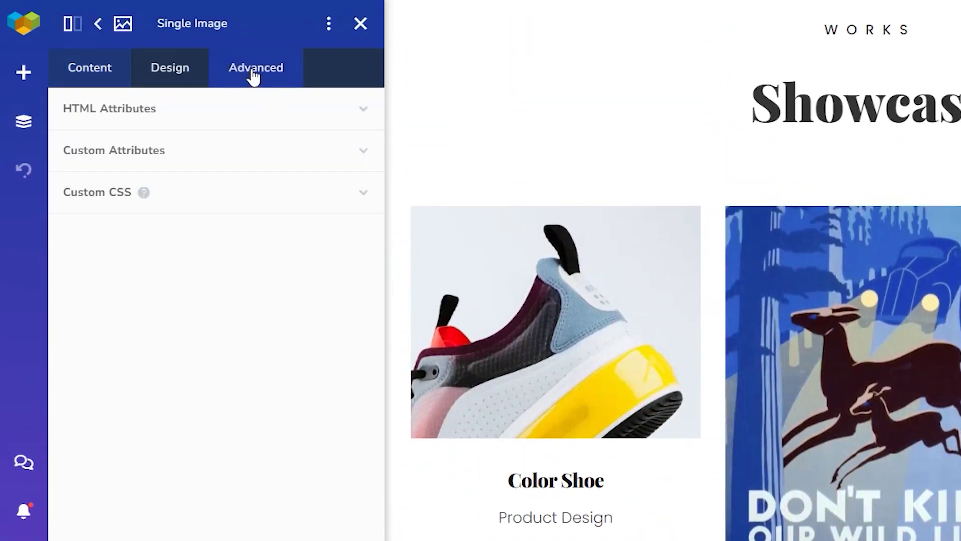
pyautogui.click(256, 162)
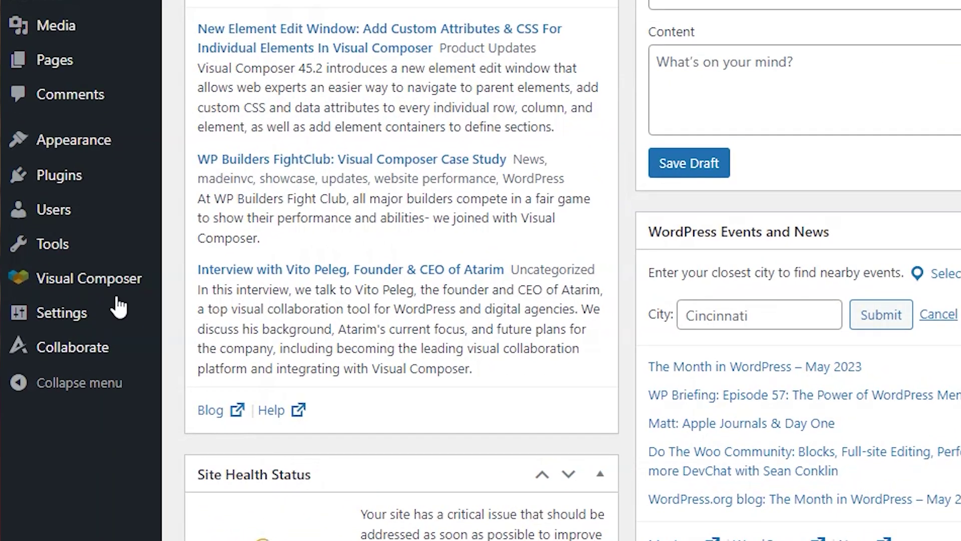
# Step: Switch on Enable Font Manager in Visual Composer's Font Manager settings
pyautogui.moveTo(87, 296)
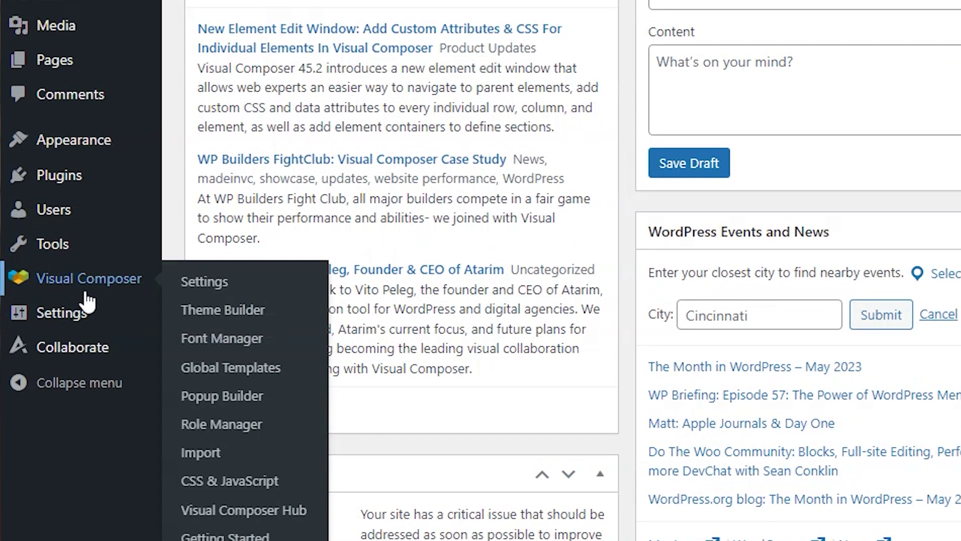
pyautogui.click(241, 344)
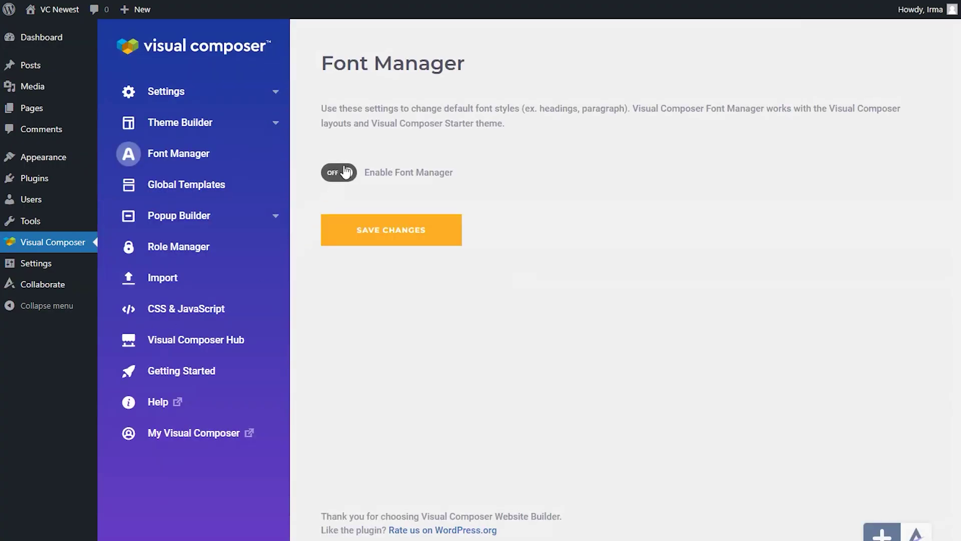
pyautogui.click(346, 172)
pyautogui.scroll(-1, 880, 164)
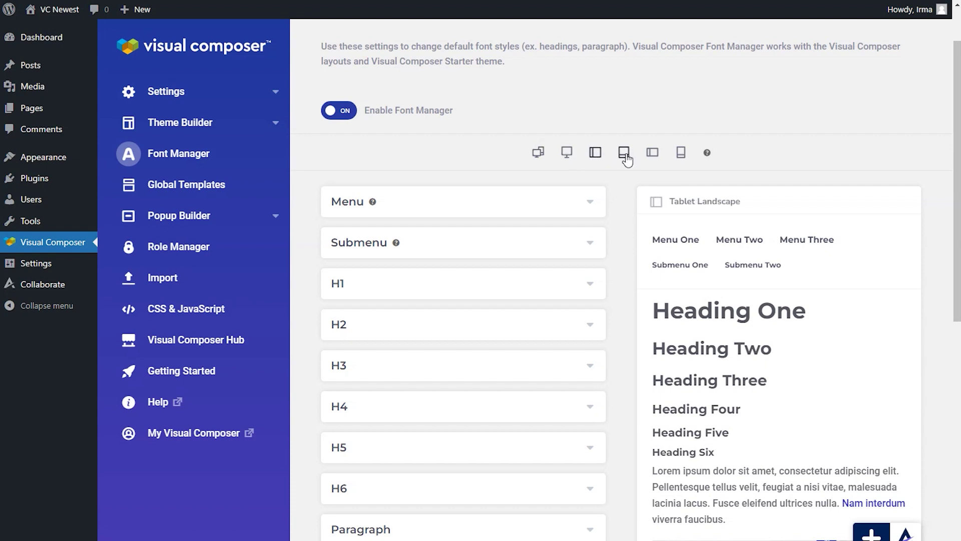
pyautogui.scroll(-6, 748, 158)
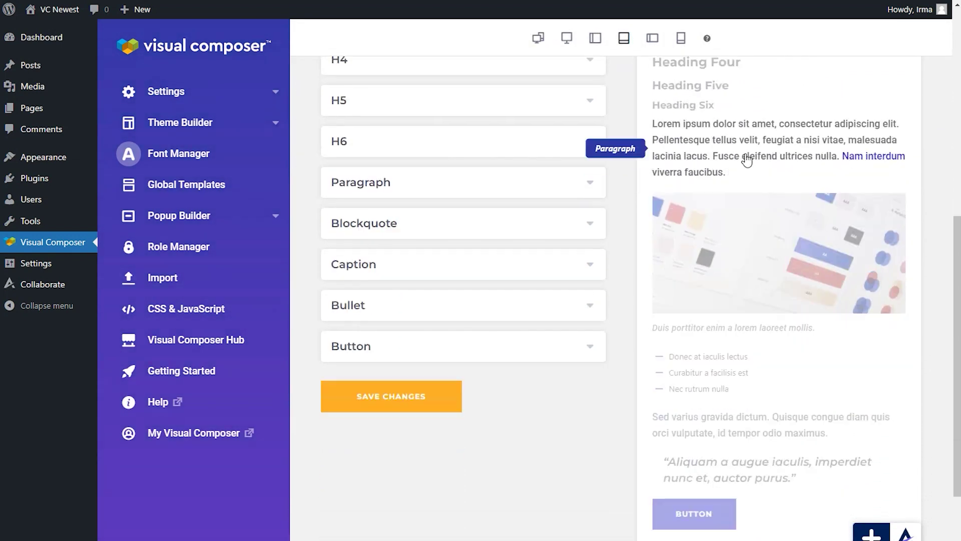
pyautogui.scroll(7, 747, 159)
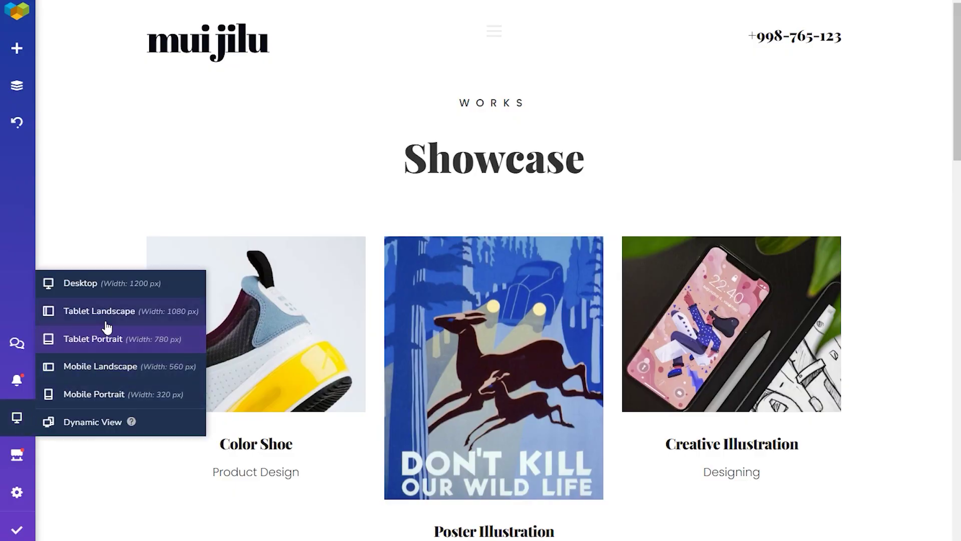
# Step: Preview the page as Tablet Landscape, Tablet Portrait, then Mobile Portrait
pyautogui.click(107, 325)
pyautogui.moveTo(25, 420)
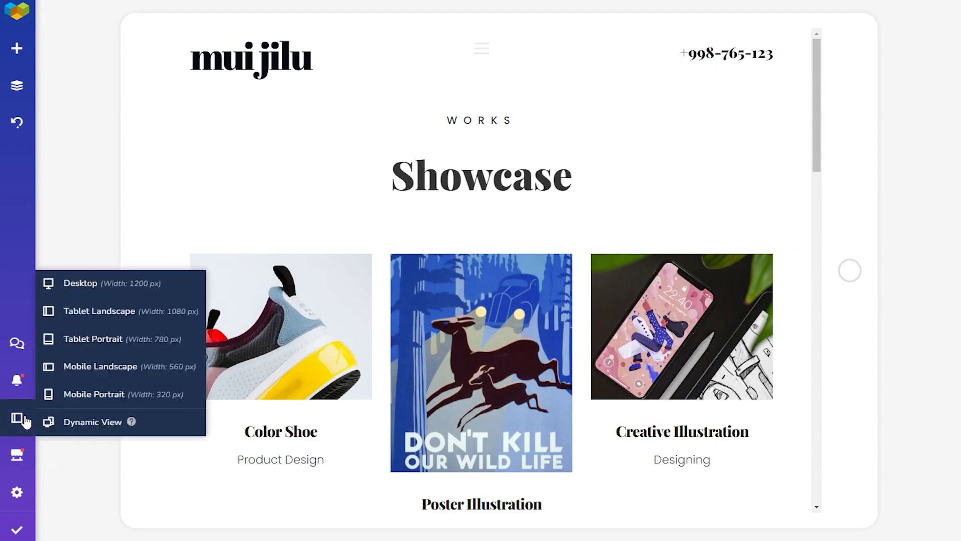
pyautogui.click(81, 340)
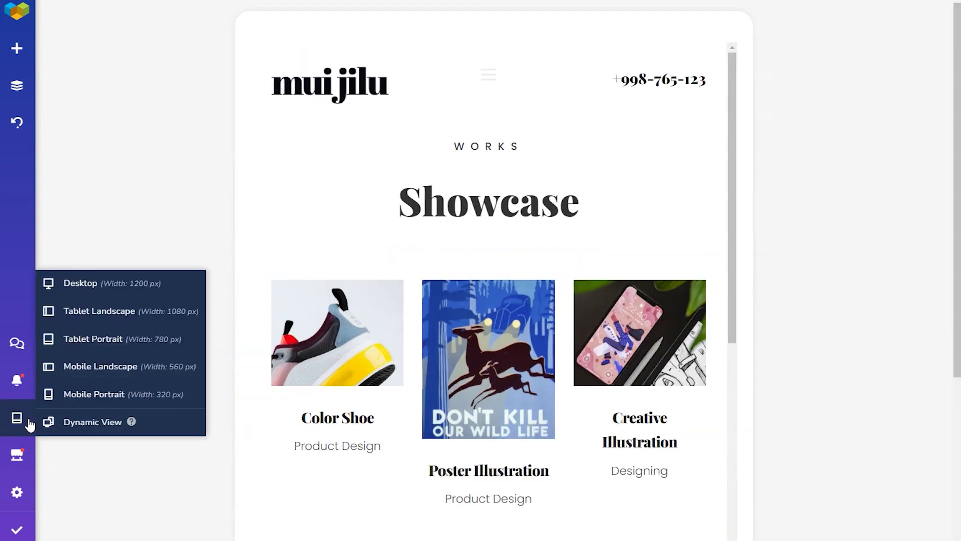
pyautogui.click(77, 395)
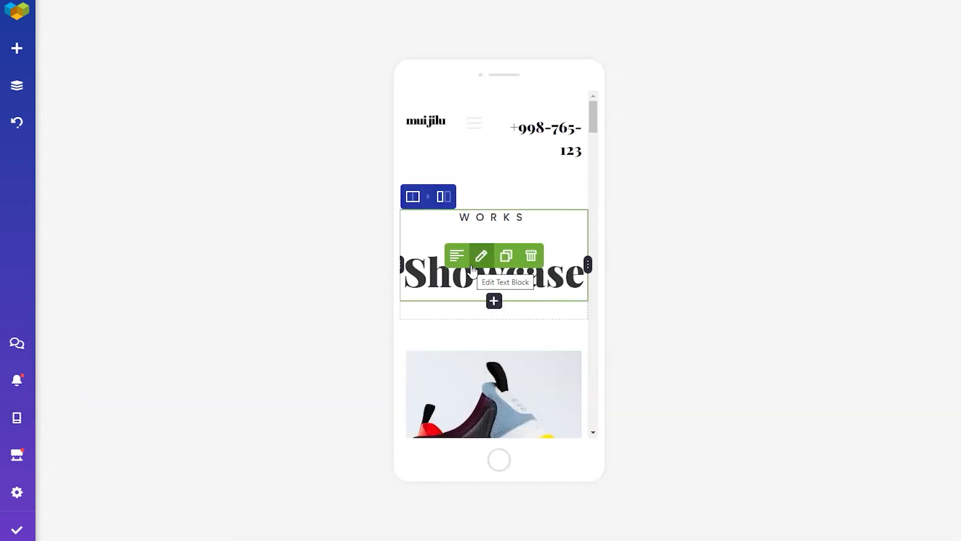
pyautogui.scroll(-2, 565, 317)
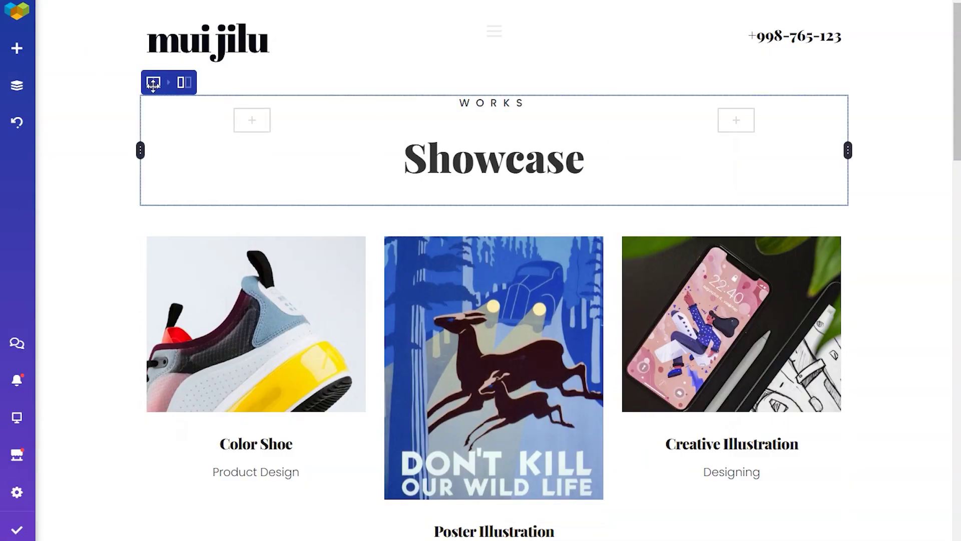
# Step: Toggle the row's Custom responsiveness settings off and back on, restoring auto and 100% column widths
pyautogui.click(153, 84)
pyautogui.click(170, 107)
pyautogui.scroll(-1, 243, 258)
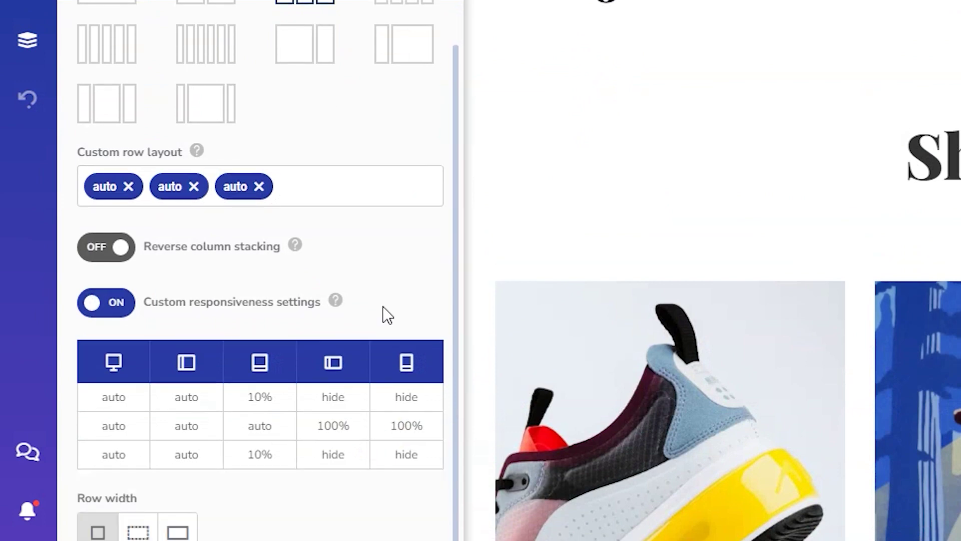
pyautogui.scroll(-1, 387, 315)
pyautogui.click(124, 258)
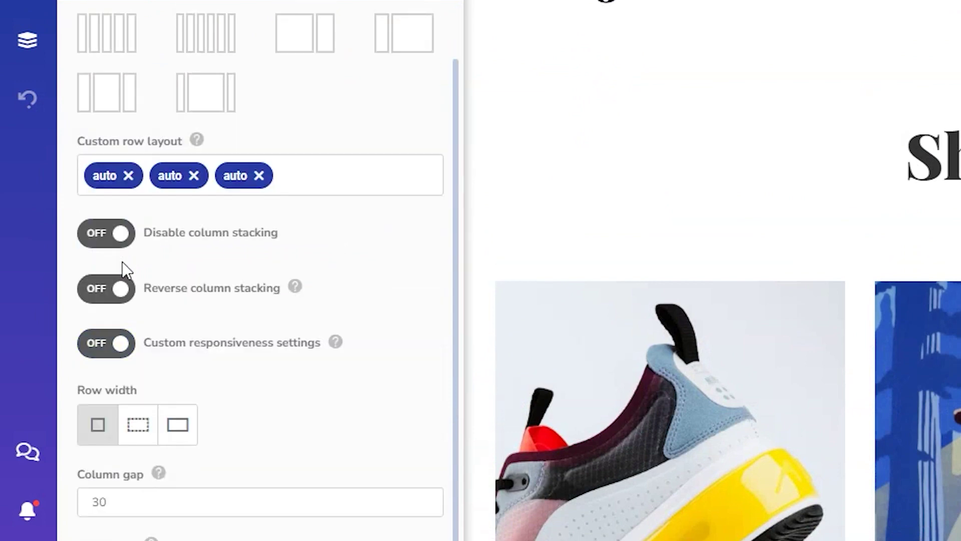
pyautogui.click(114, 344)
pyautogui.moveTo(336, 291)
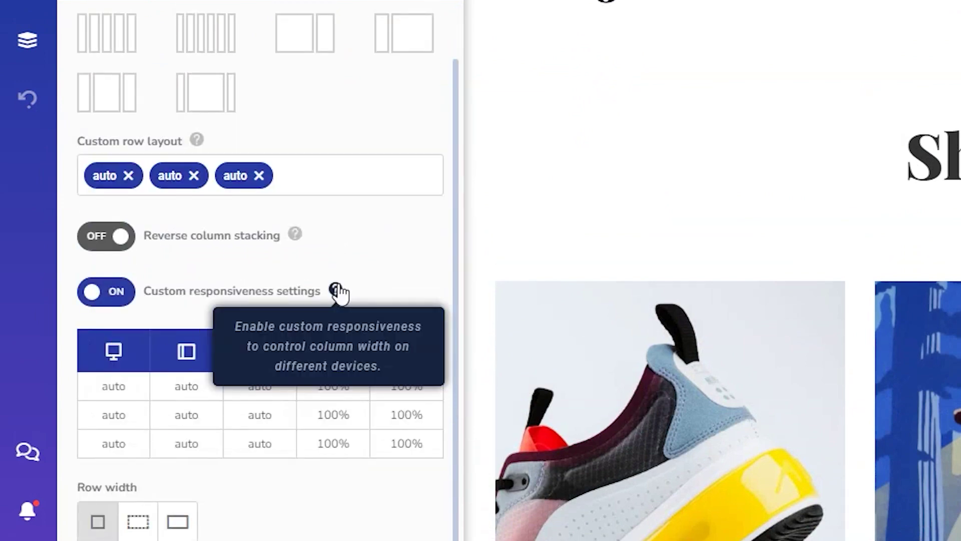